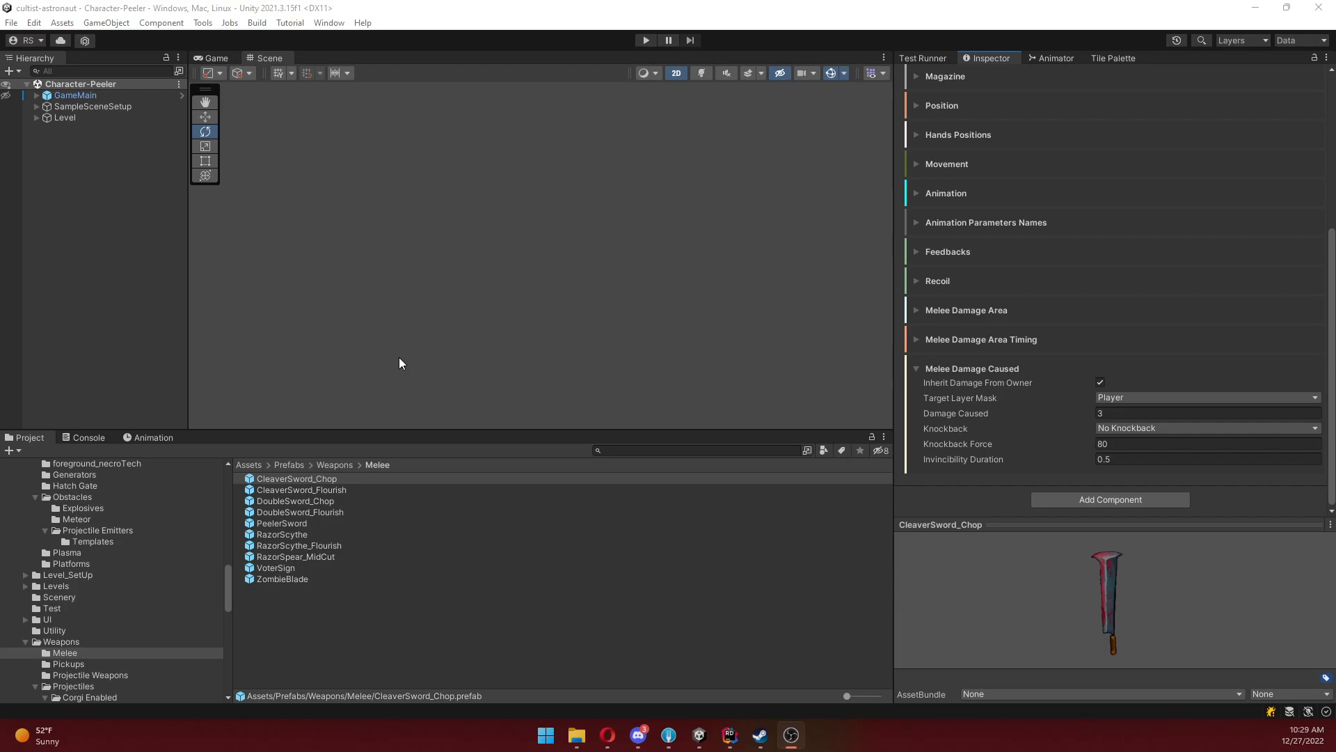
# - Open the Data Tables editor window and refresh the Health table to load its prefab data
pyautogui.click(204, 23)
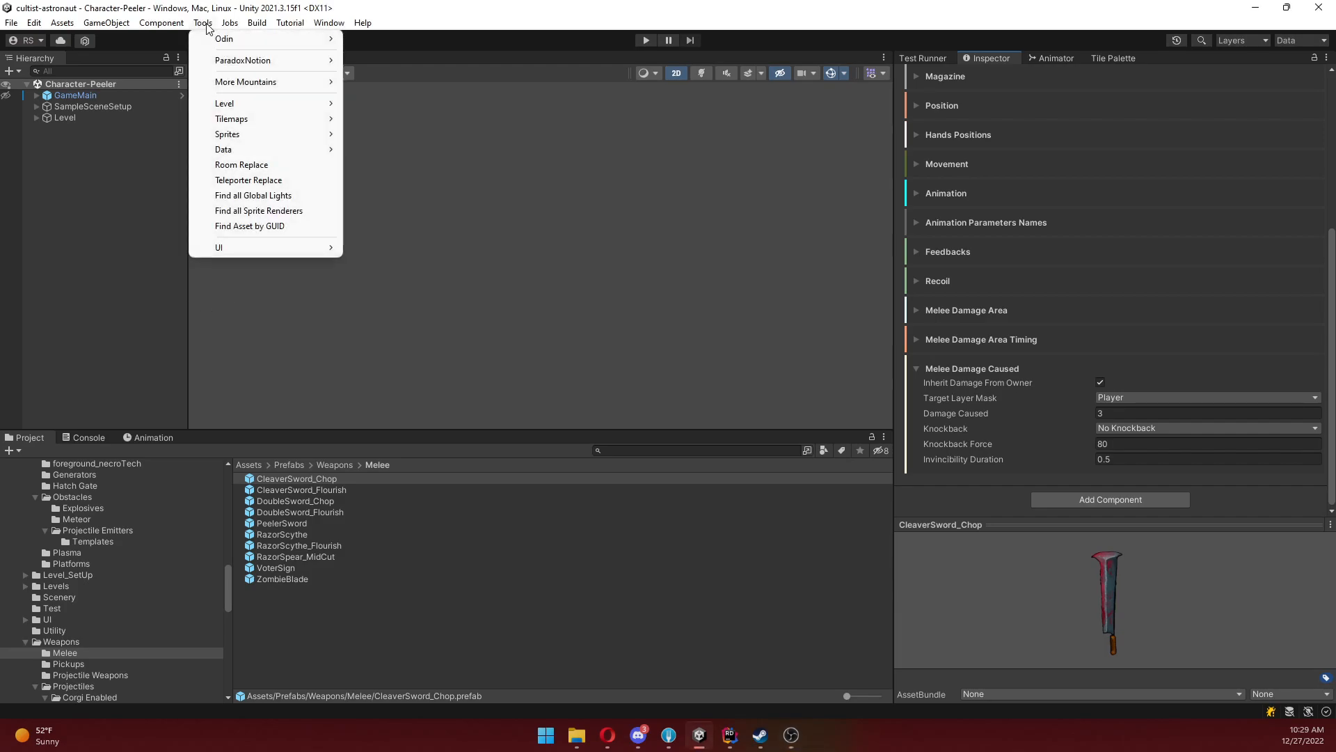
pyautogui.moveTo(248, 156)
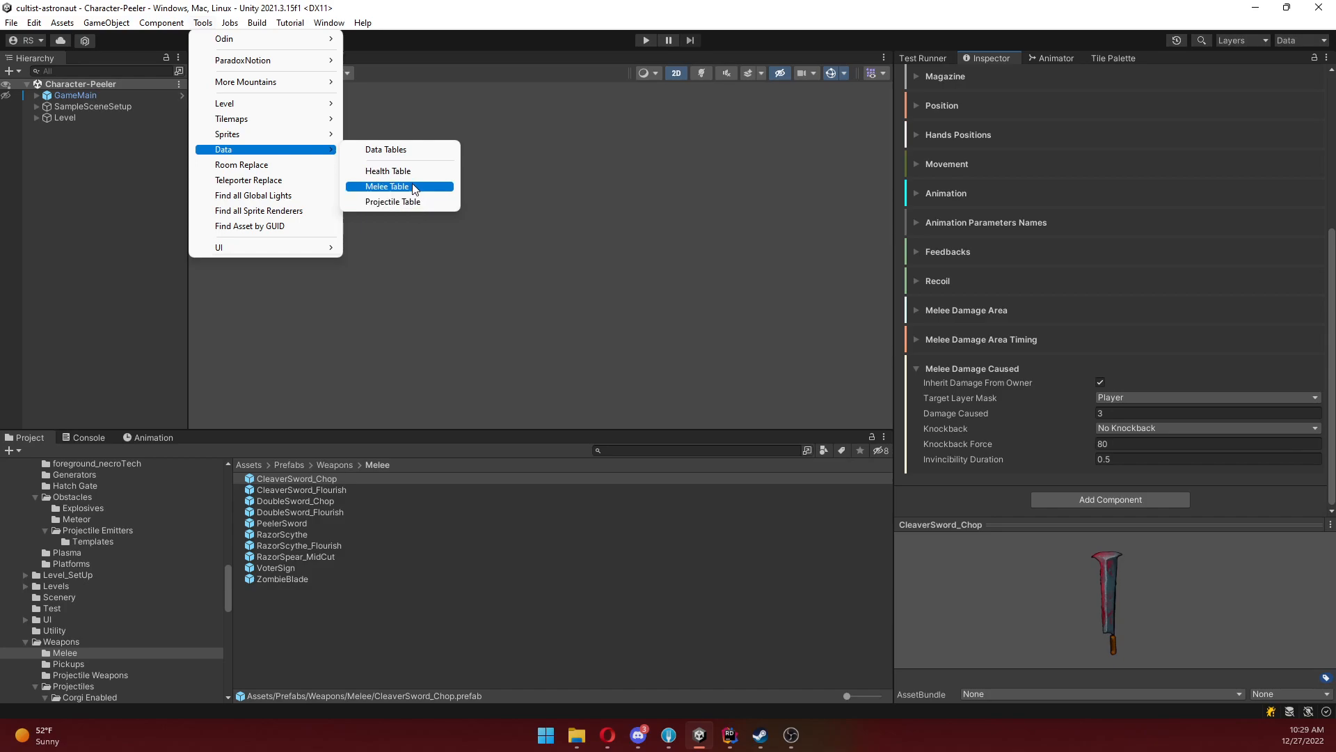
pyautogui.click(399, 152)
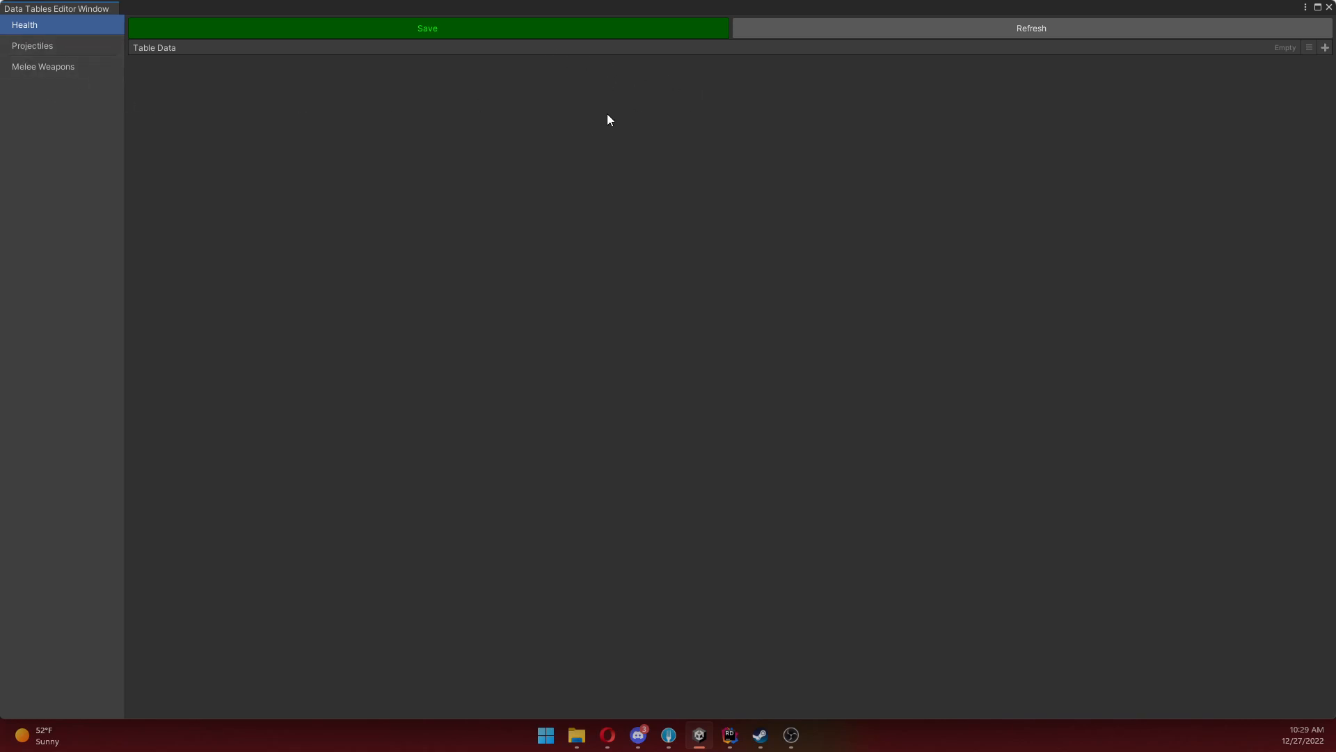
pyautogui.click(30, 44)
pyautogui.click(31, 67)
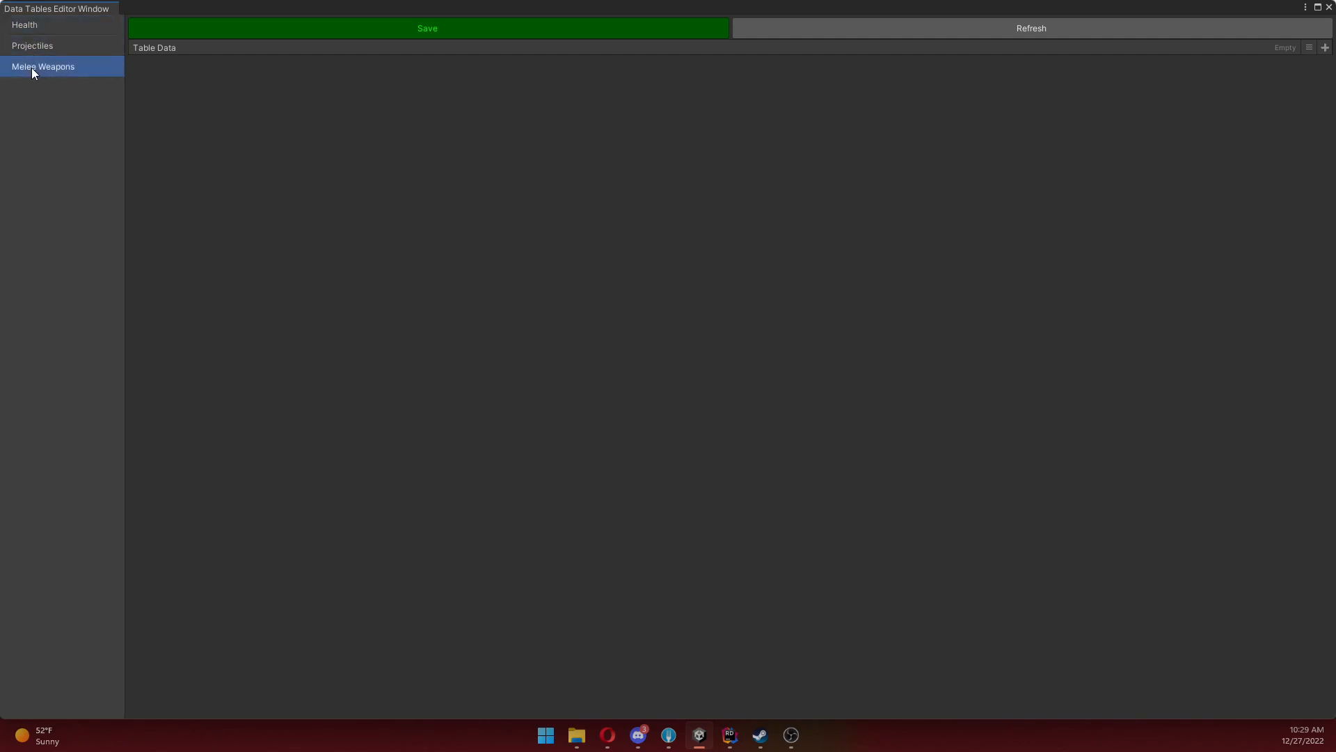
pyautogui.click(32, 25)
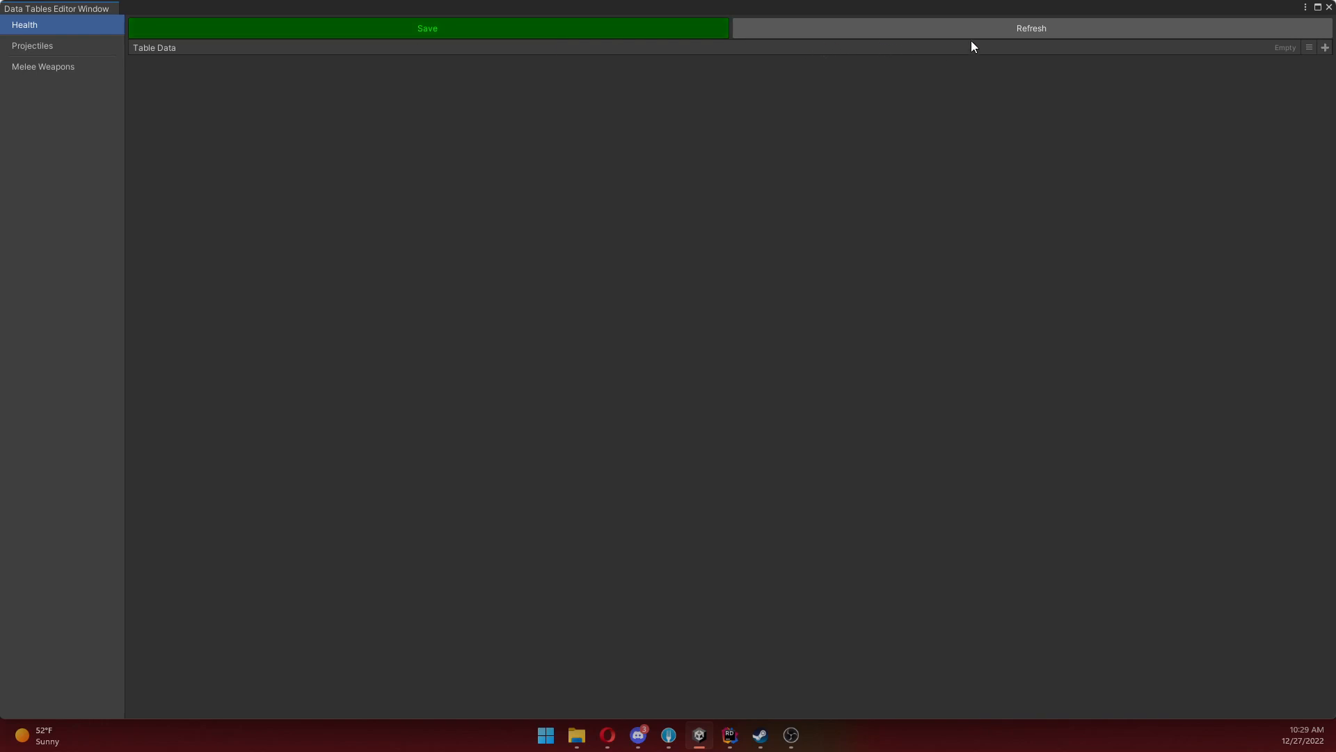
pyautogui.click(1013, 33)
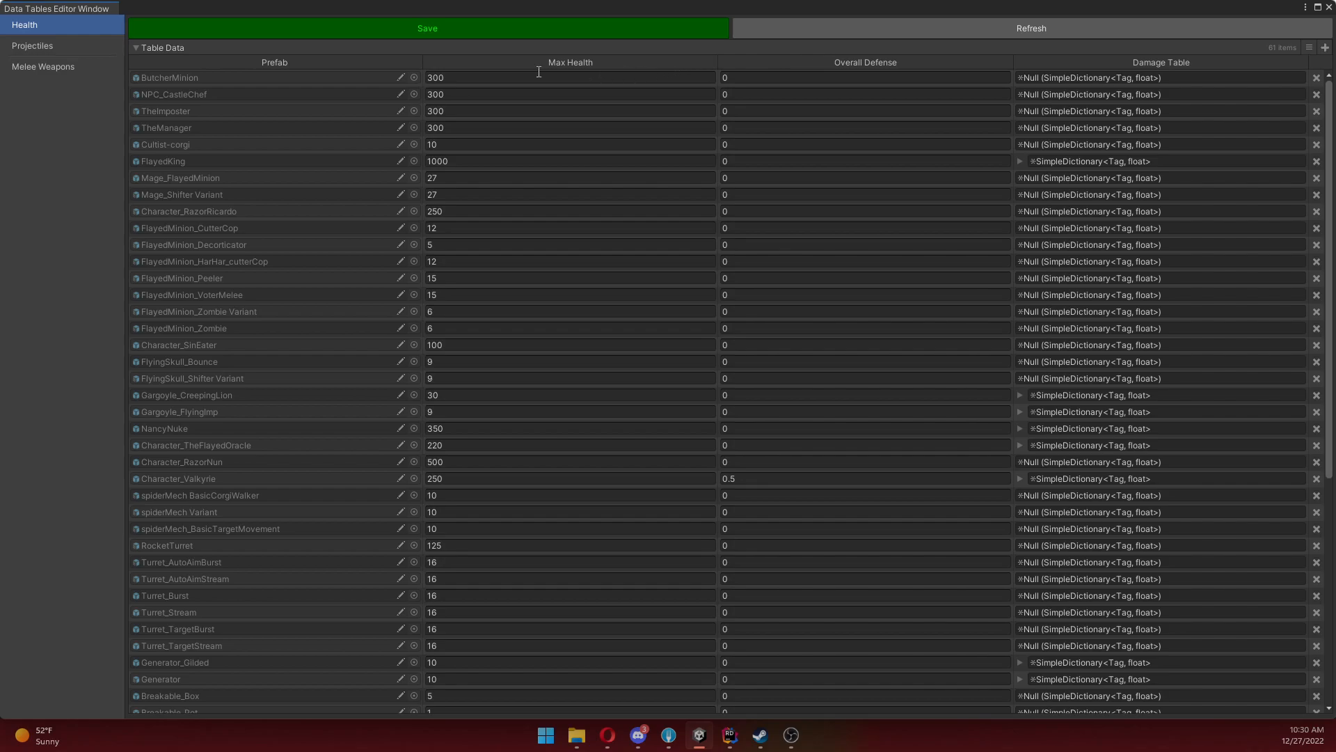
pyautogui.click(134, 48)
pyautogui.click(133, 48)
# - Inspect the damage tables of the FlayedKing and NancyNuke prefabs in the Health table
pyautogui.click(1020, 164)
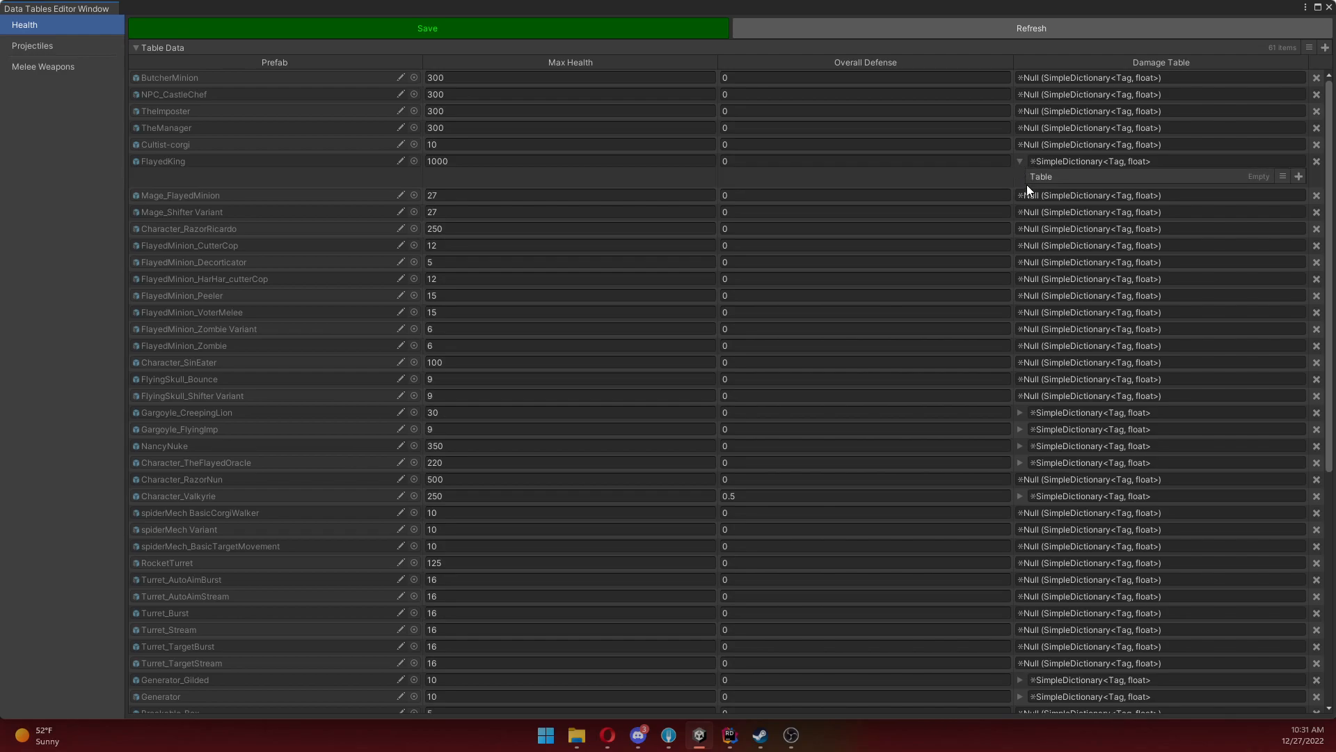
pyautogui.click(1020, 161)
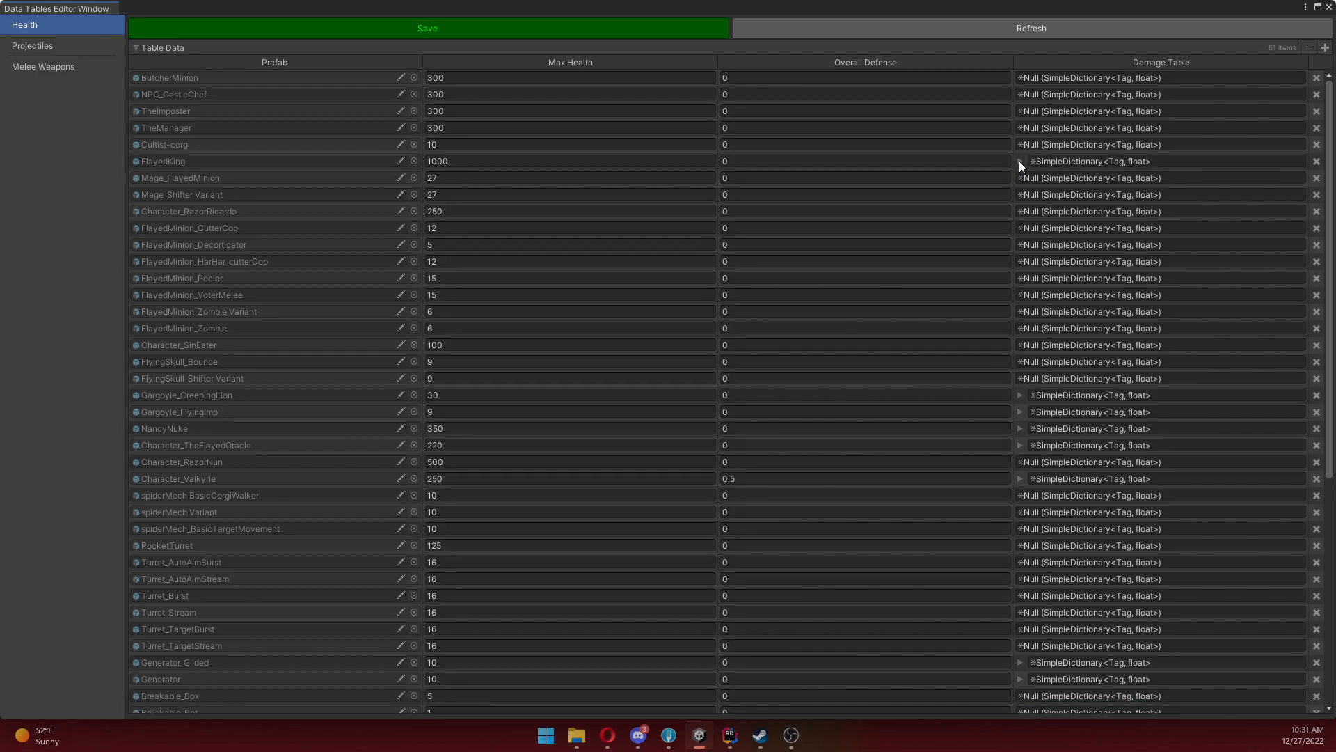
pyautogui.click(1020, 429)
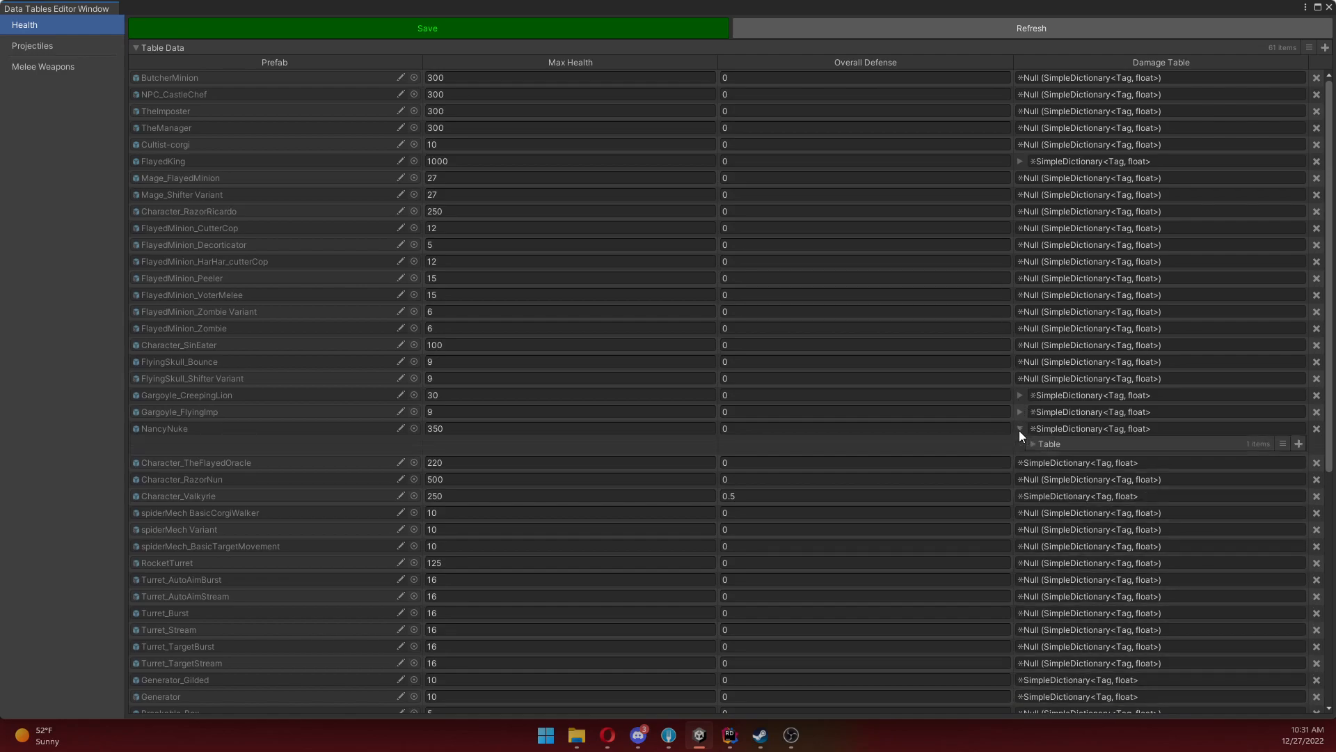
pyautogui.click(1031, 443)
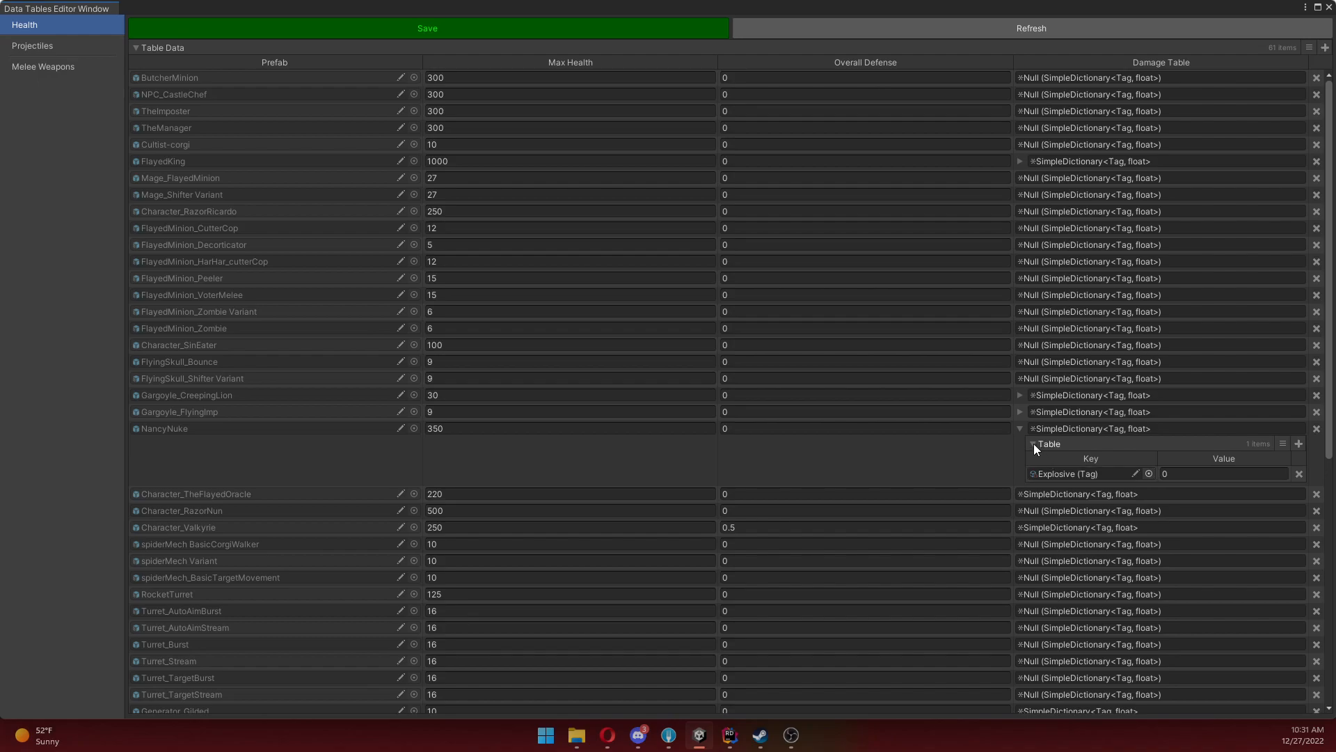
pyautogui.click(1020, 431)
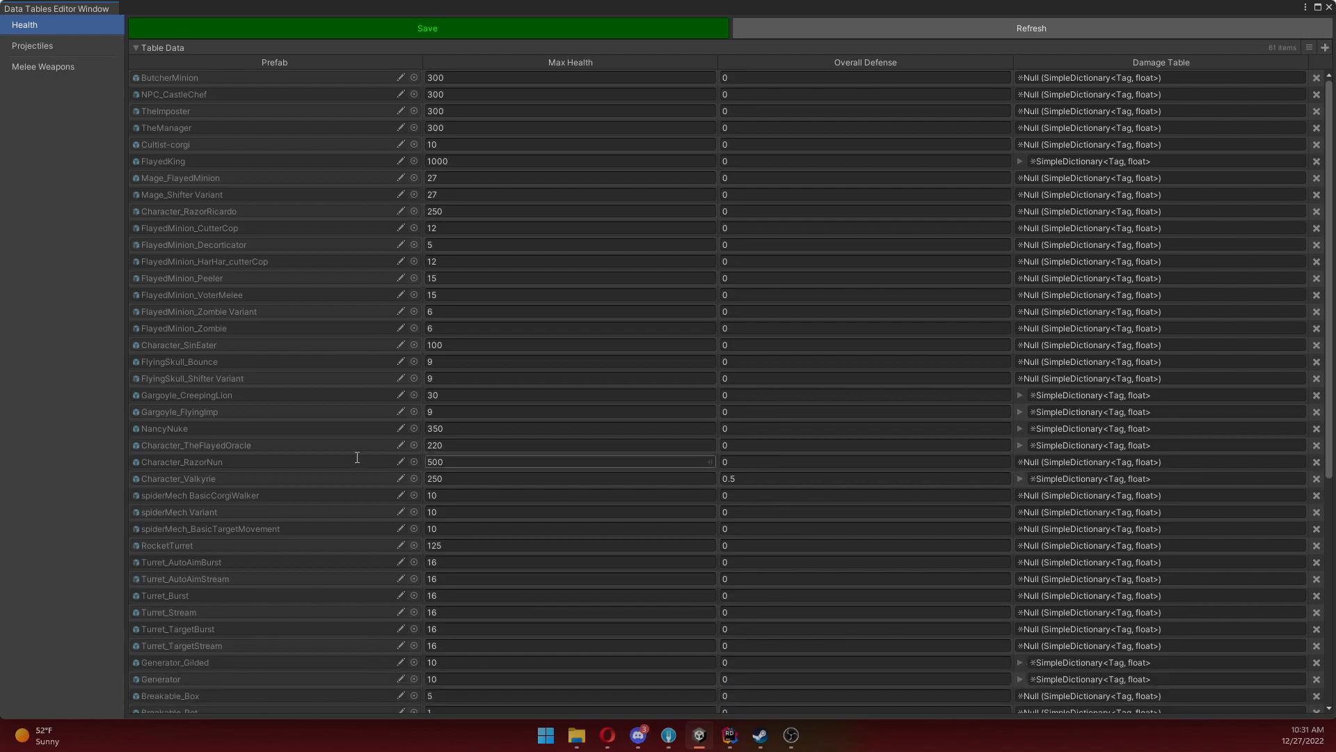
# - Examine Character_Valkyrie's damage table entries for the Piercing, Plasma and Explosive tags
pyautogui.click(1020, 479)
pyautogui.click(1031, 492)
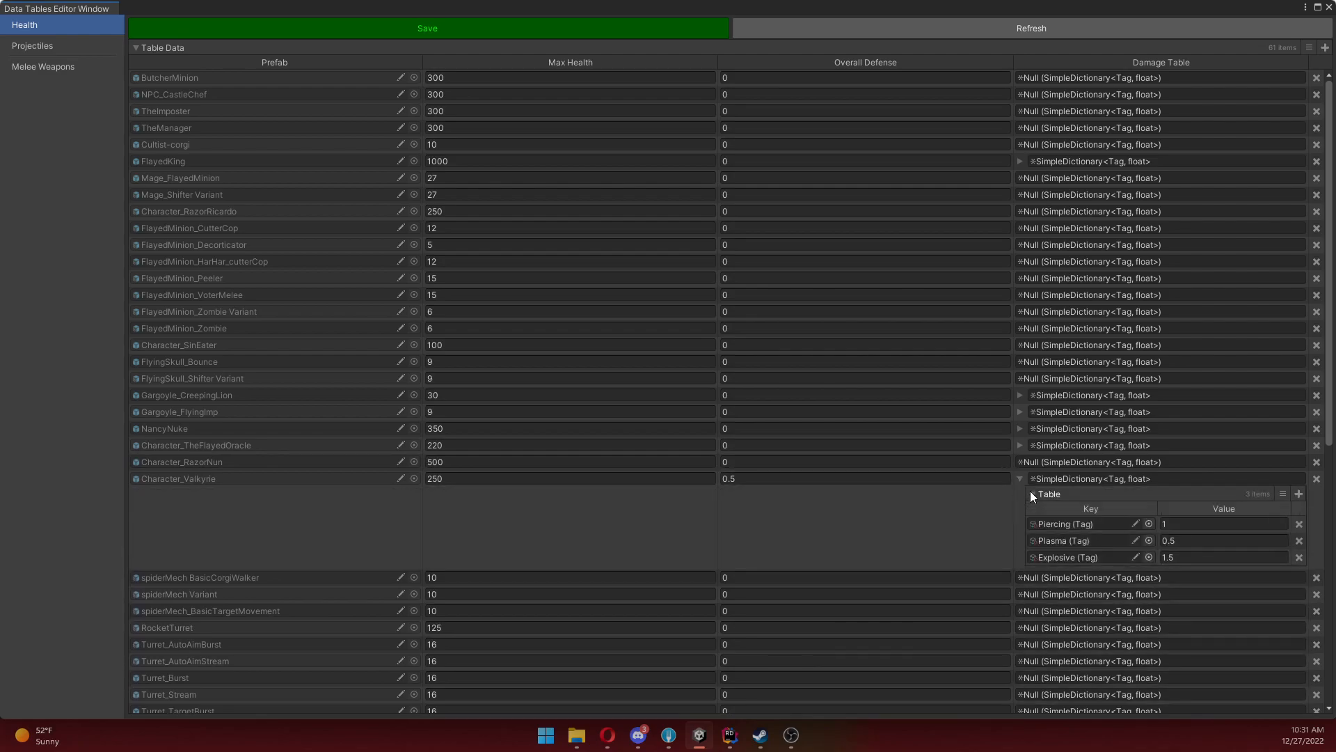
pyautogui.click(1168, 527)
pyautogui.click(1089, 540)
pyautogui.click(1182, 560)
# - Load the prefab data of the Projectiles table and the Melee Weapons table
pyautogui.click(47, 46)
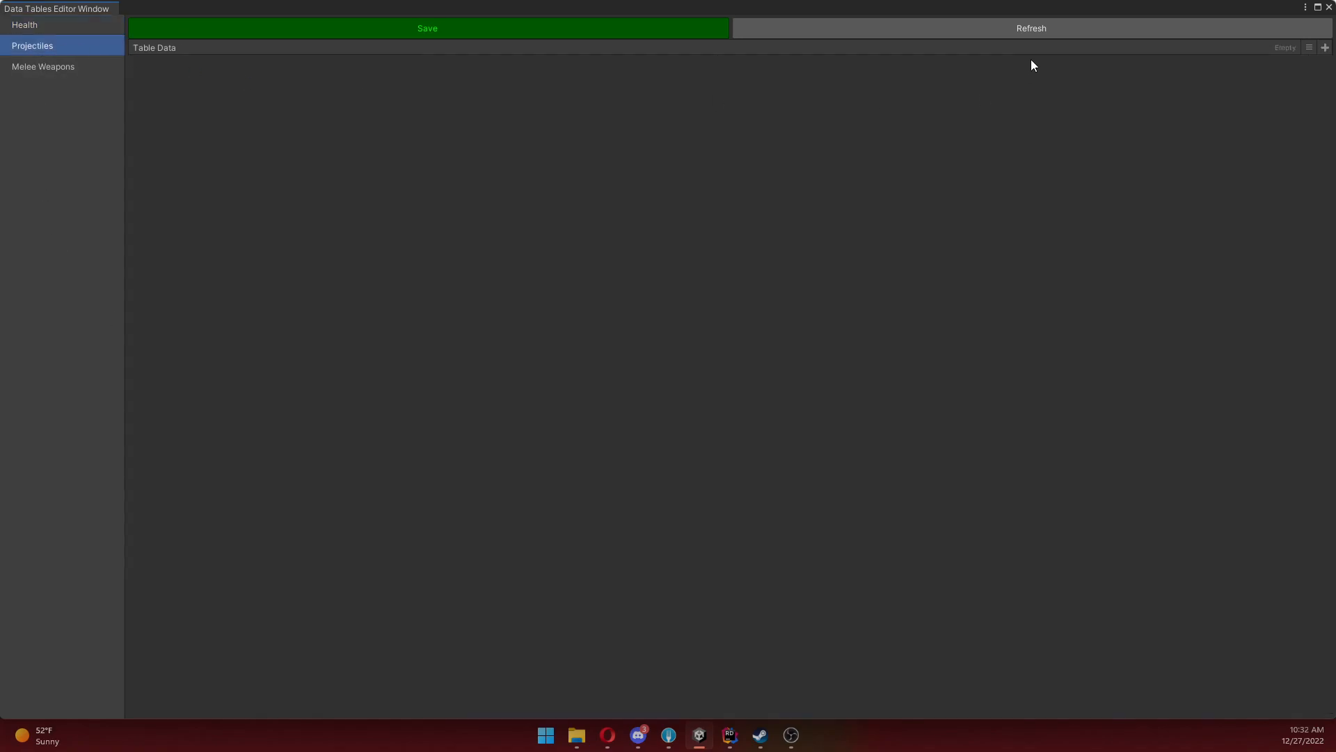
pyautogui.click(1042, 32)
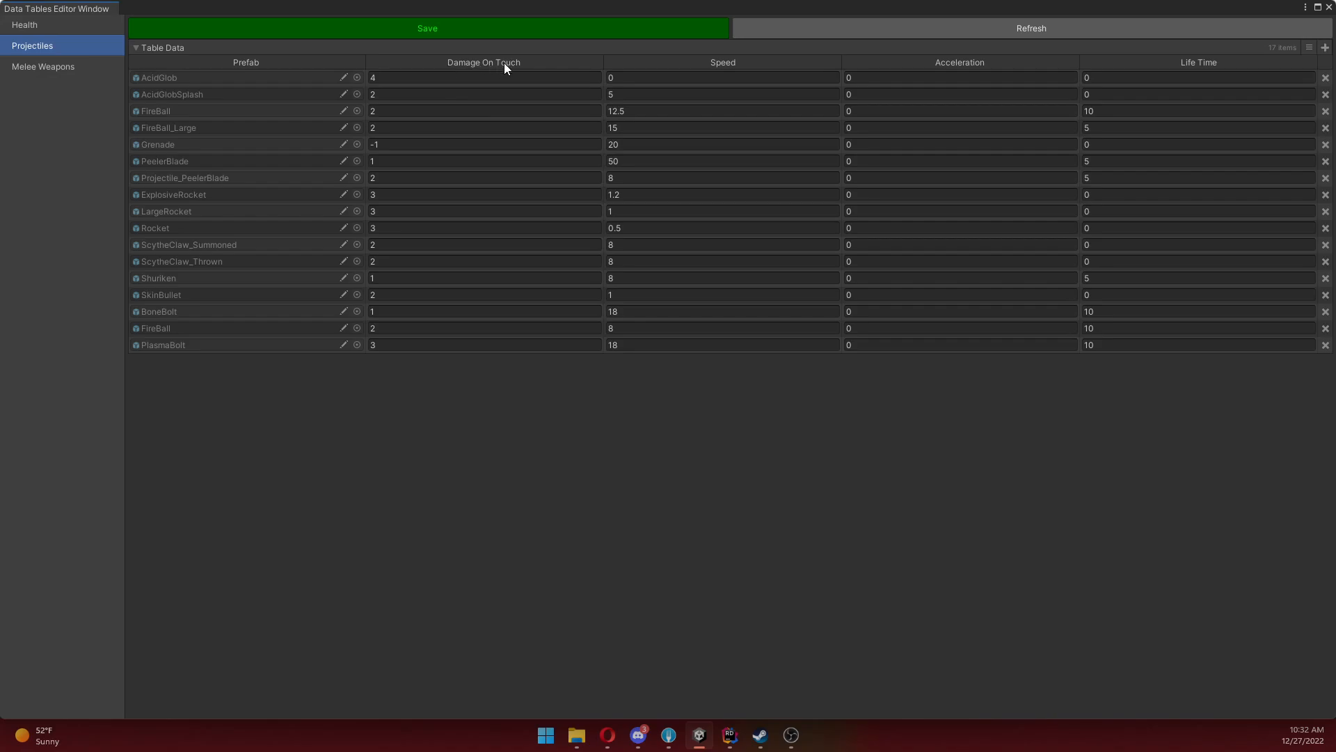
pyautogui.press('Return')
pyautogui.click(81, 69)
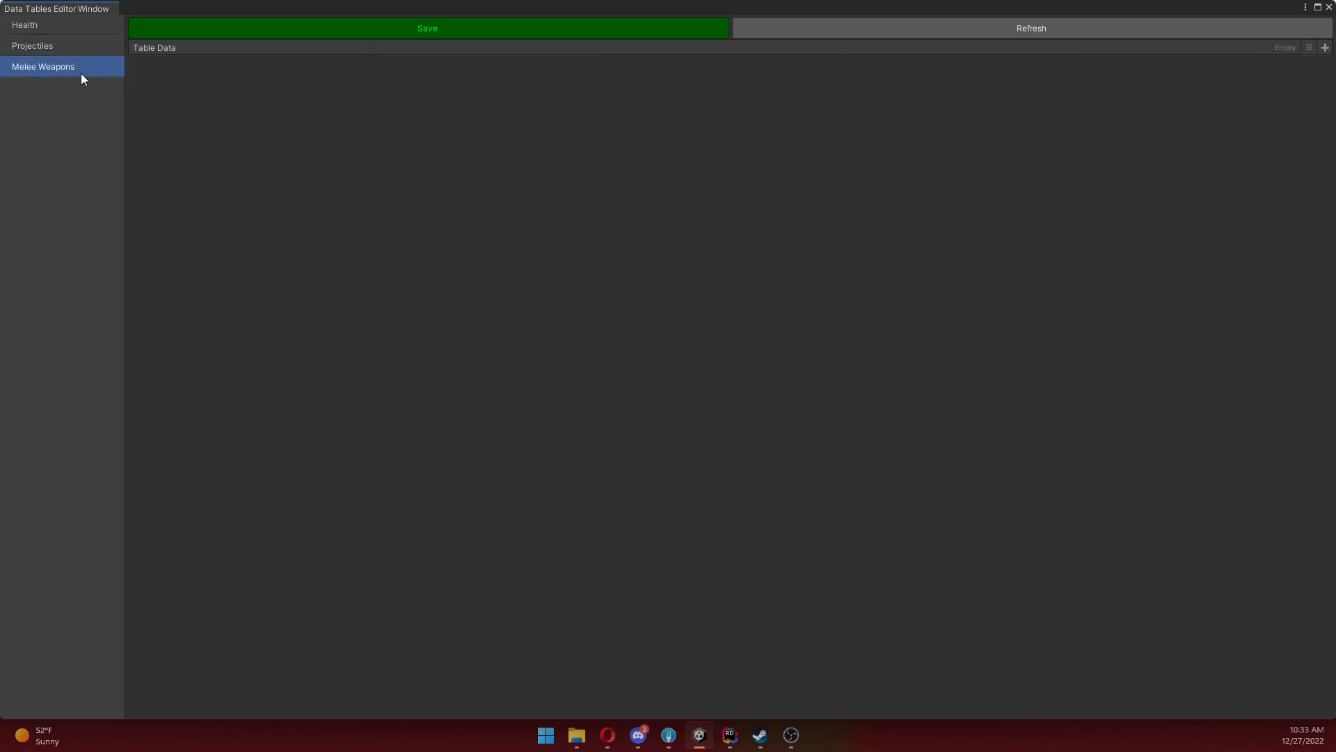
pyautogui.click(927, 35)
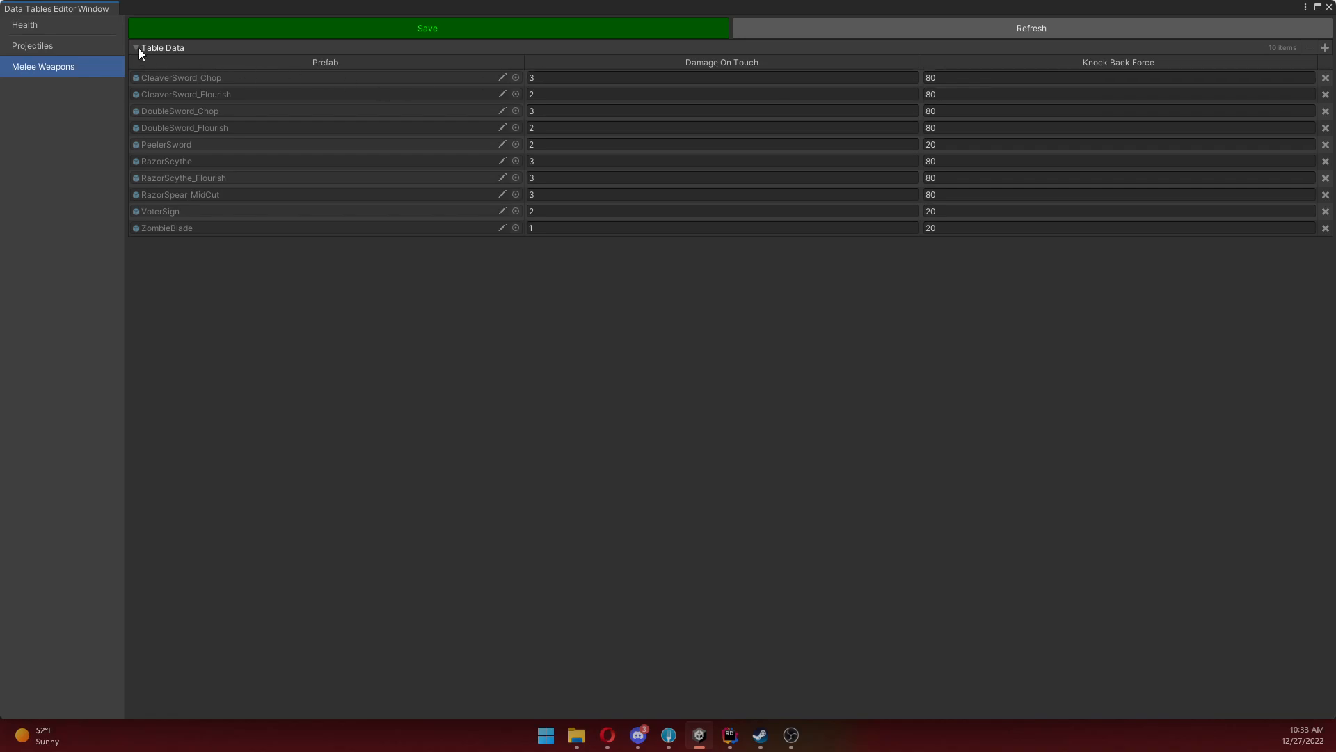
# - Set AcidGlob's Damage On Touch to 6 in the Projectiles table and save the table
pyautogui.click(96, 47)
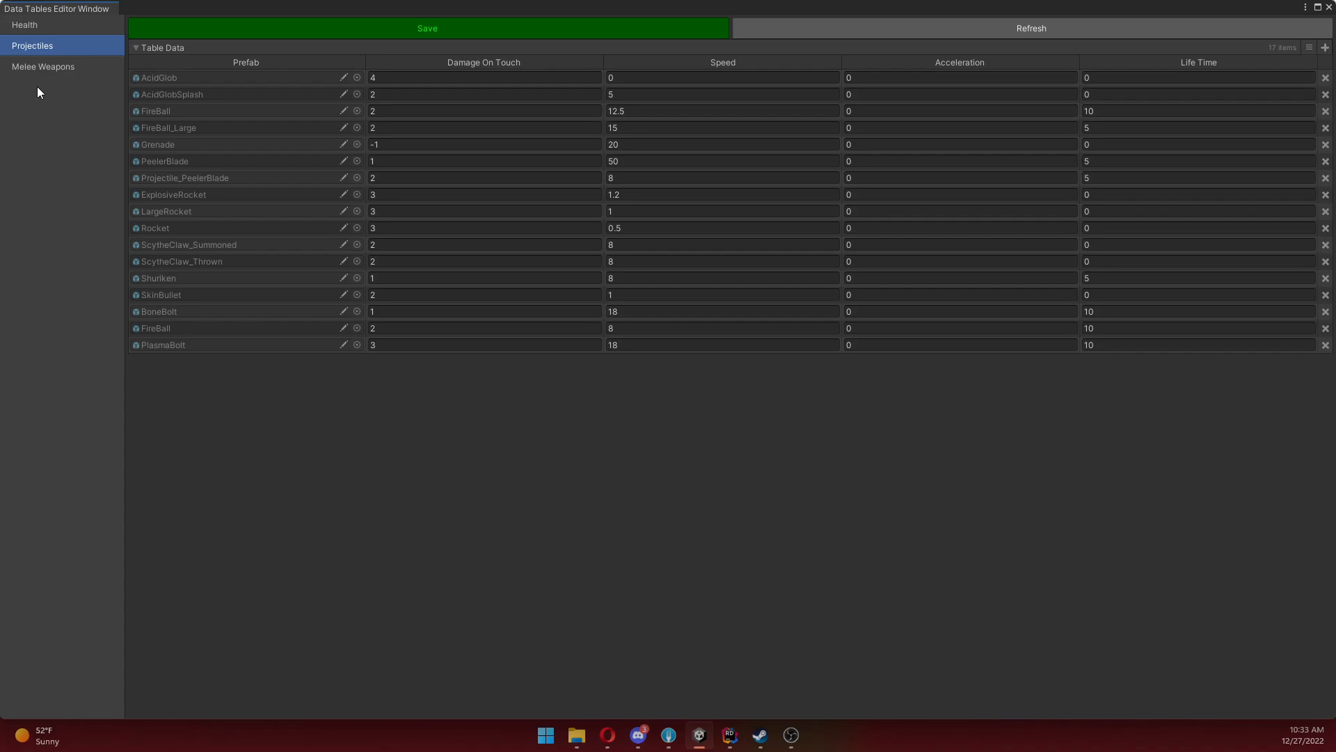
pyautogui.click(403, 77)
pyautogui.write('6')
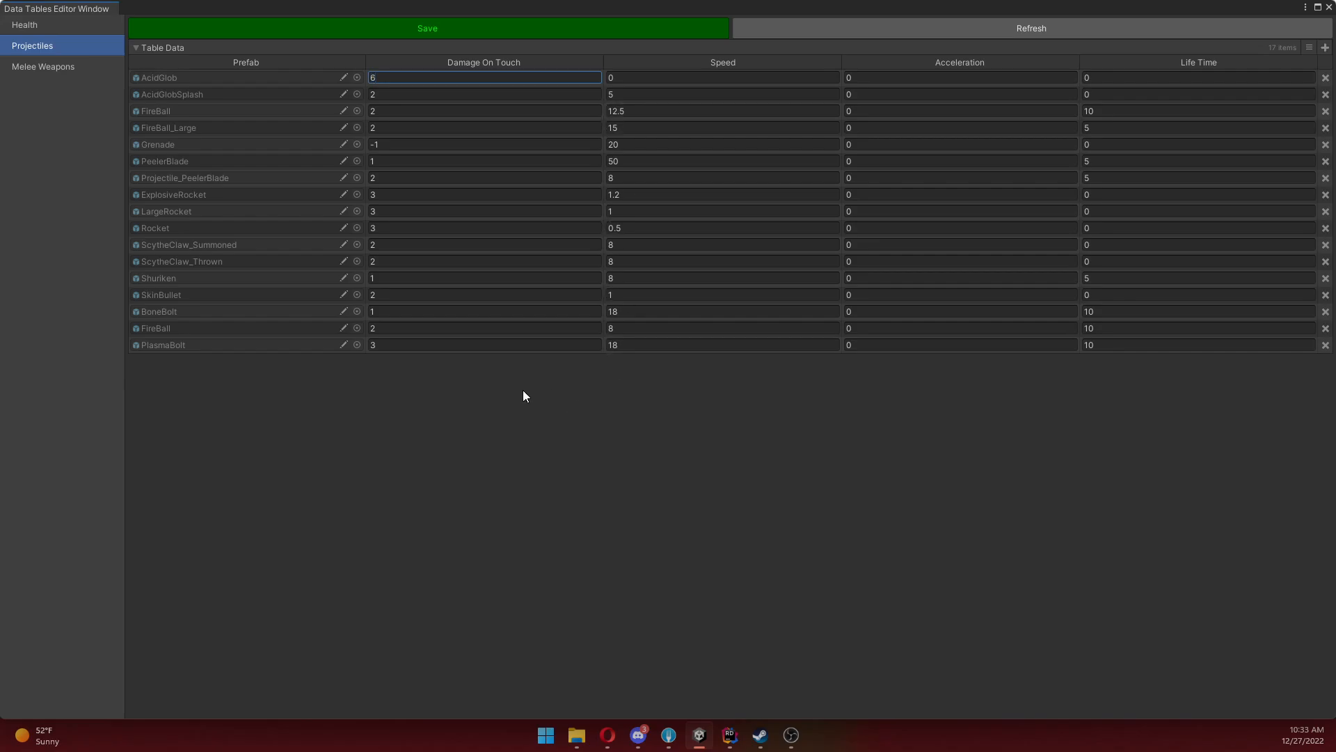
pyautogui.click(439, 30)
# - Switch to Fork and examine the DamageCaused change in the AcidGlob.prefab diff
pyautogui.click(668, 739)
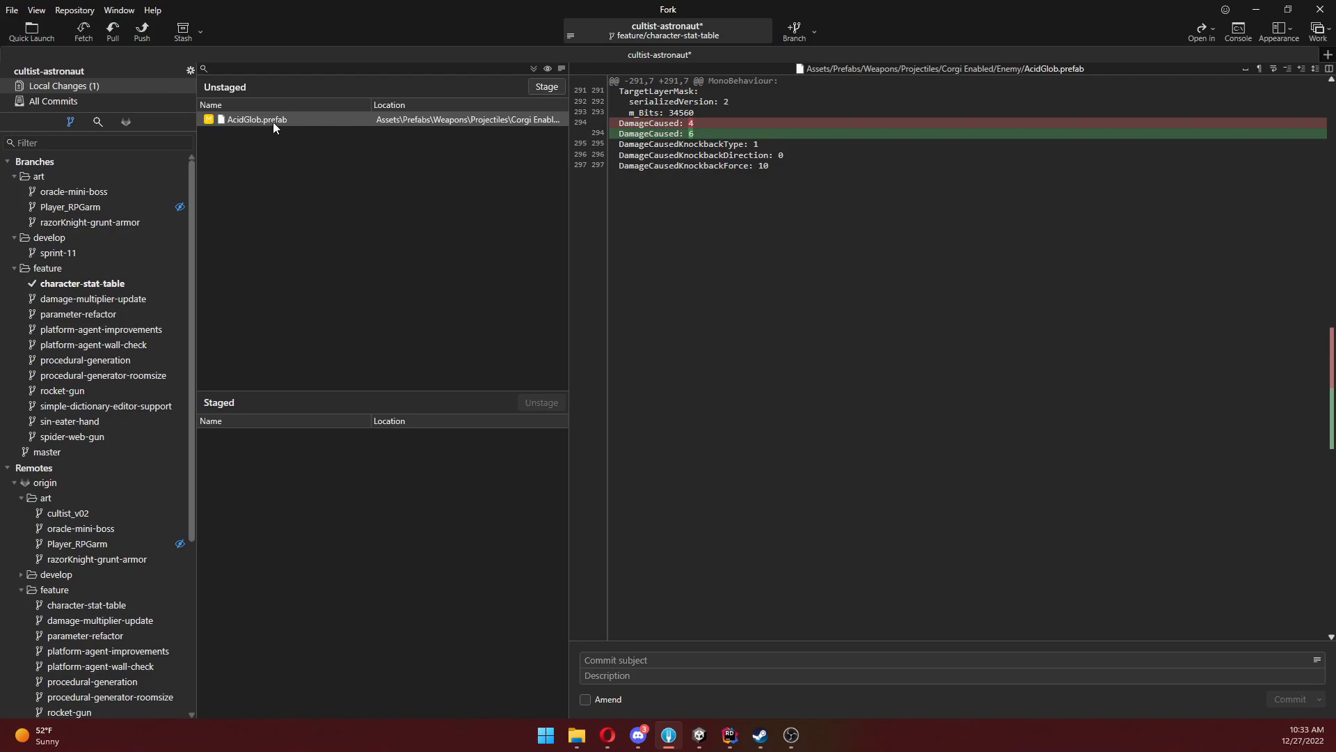
pyautogui.moveTo(678, 129)
# - Return to Unity, set AcidGlob's Damage On Touch to 3 without saving, and refresh the Projectiles table to discard the edit
pyautogui.click(700, 735)
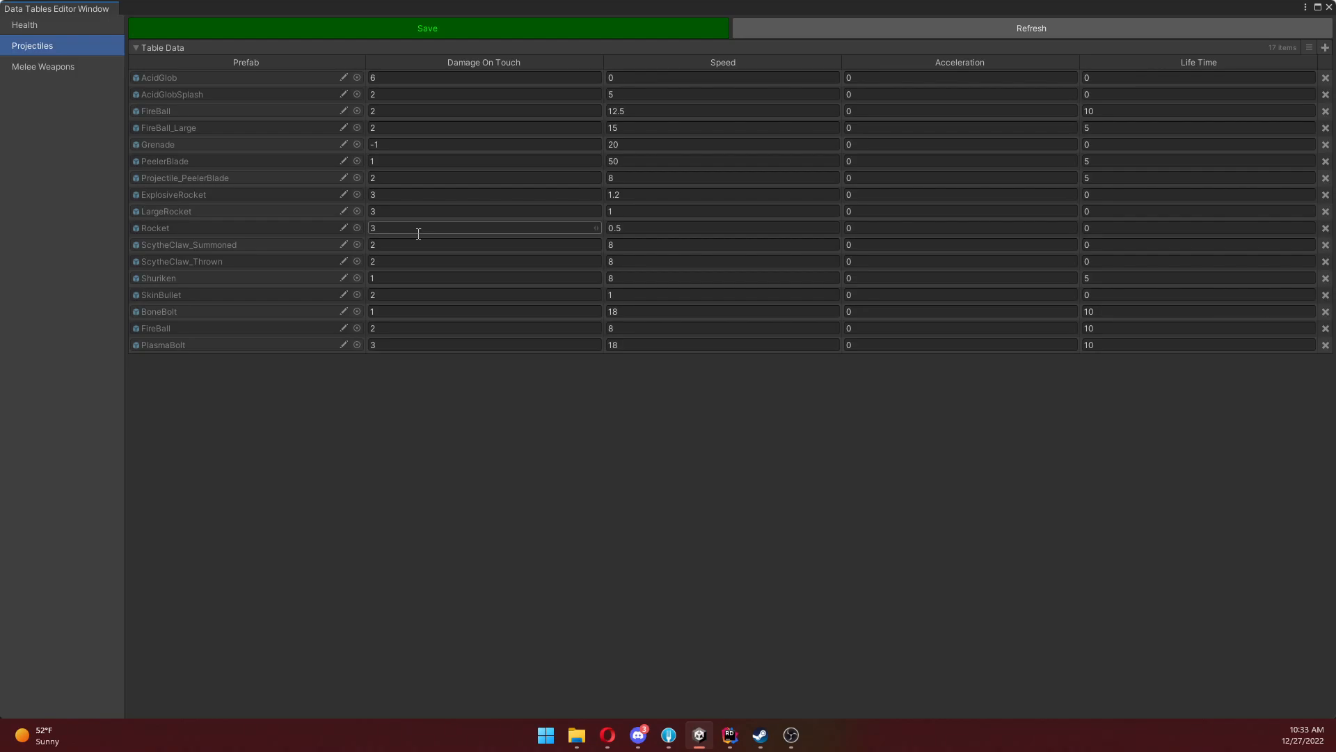
pyautogui.click(390, 78)
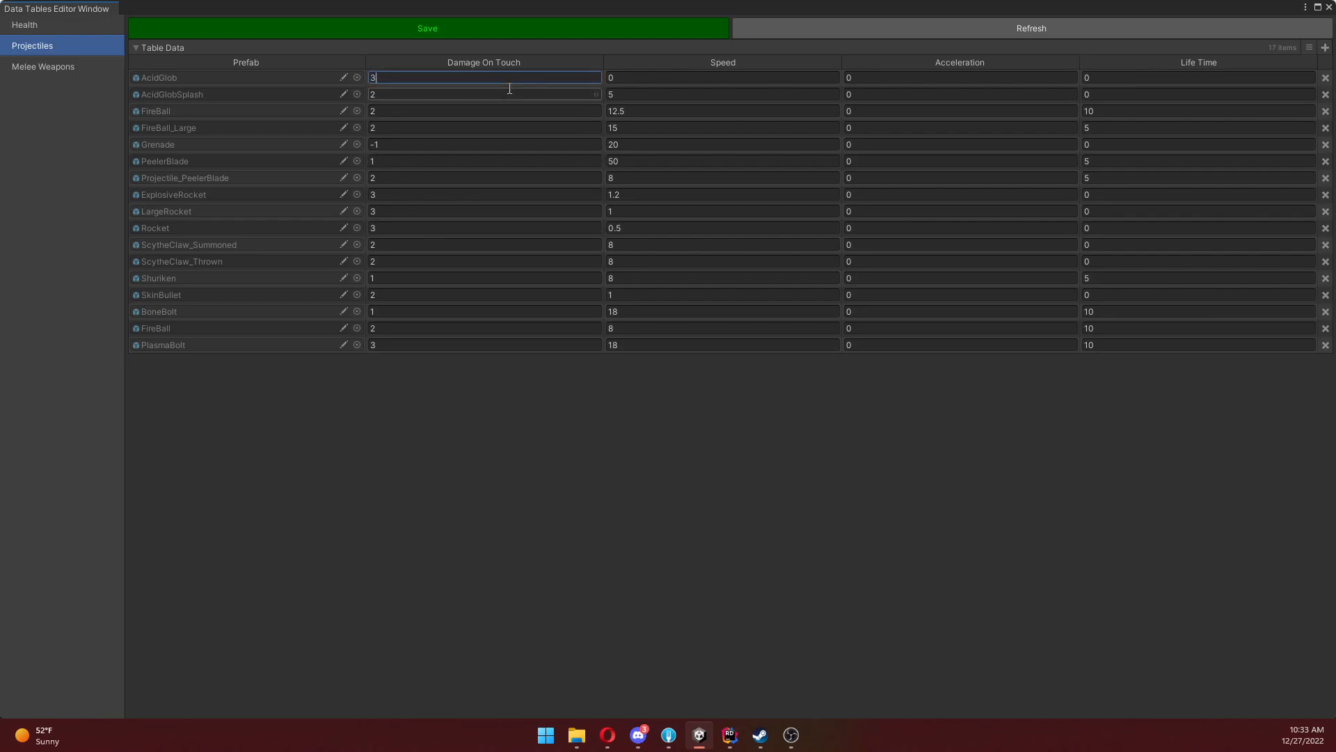
pyautogui.click(996, 26)
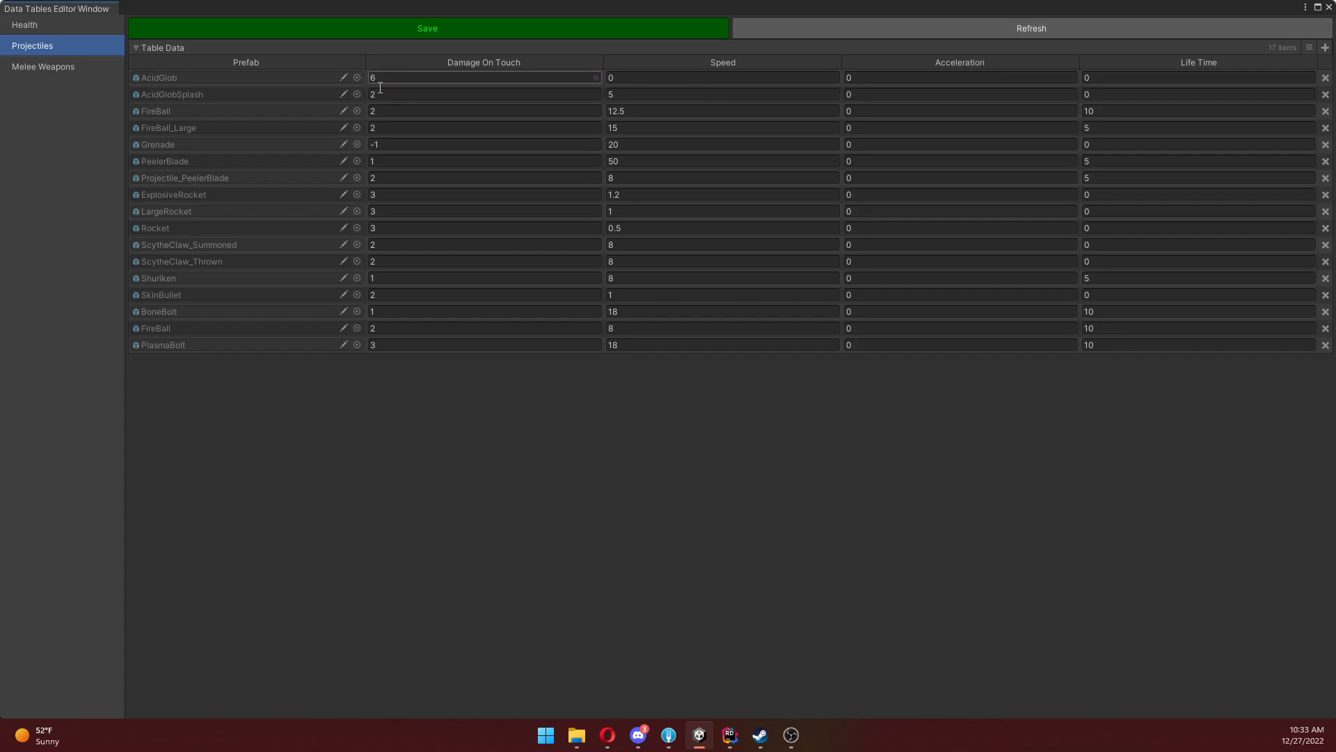